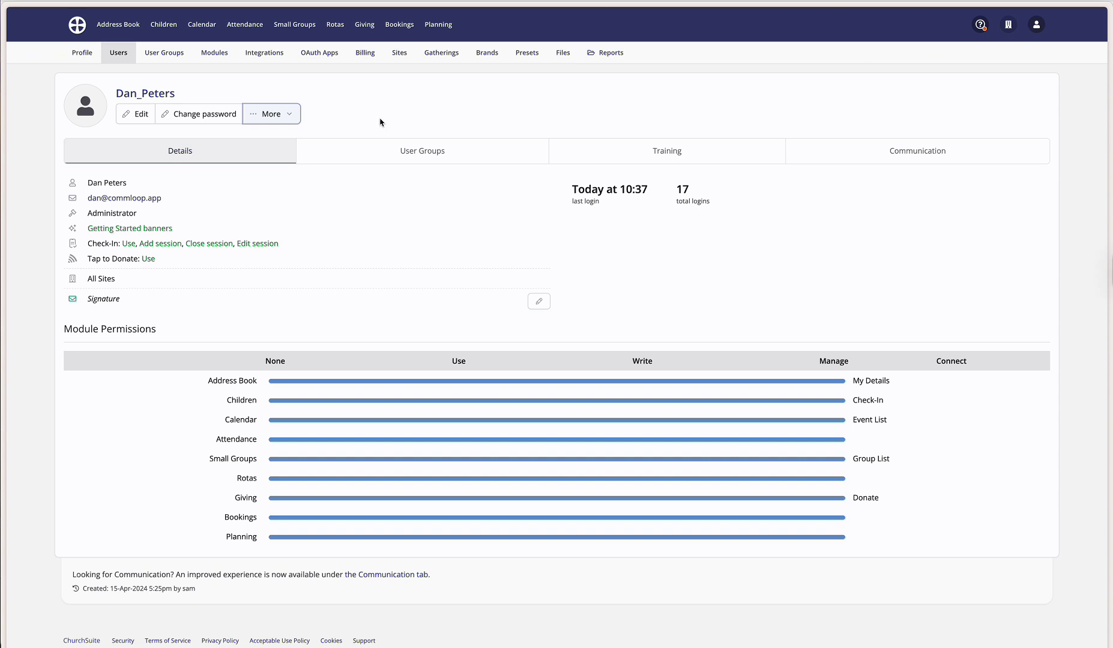
pyautogui.doubleClick(98, 214)
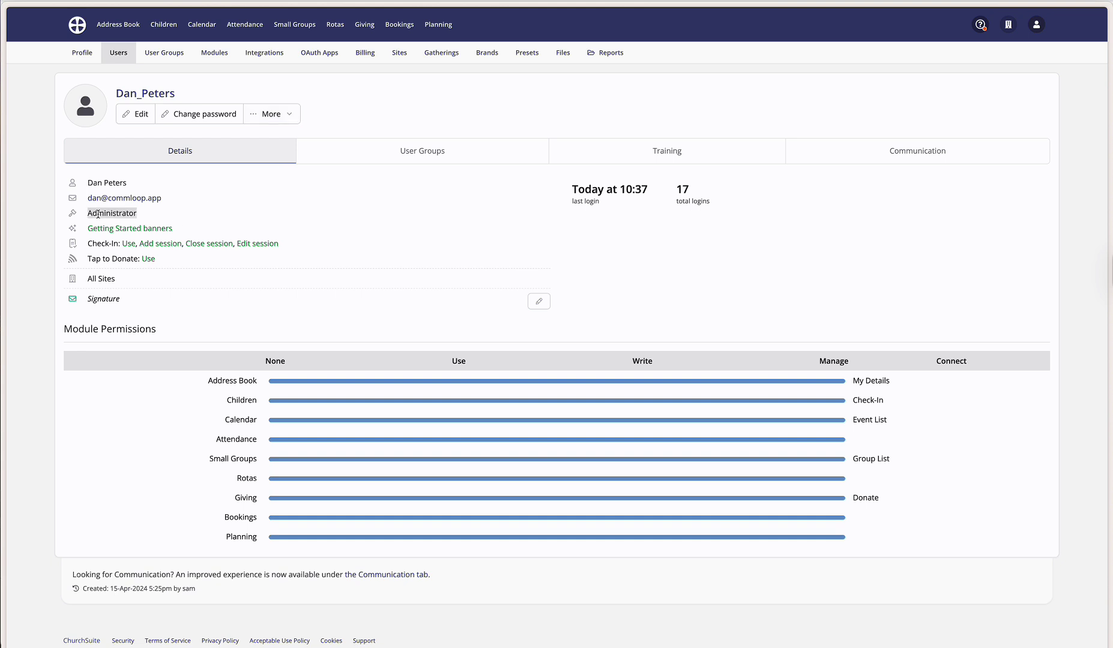
pyautogui.click(269, 204)
# Start a Confidential OAuth app named City-Life-OAuth-App with the internal description "Internal use for all sites"
pyautogui.click(317, 55)
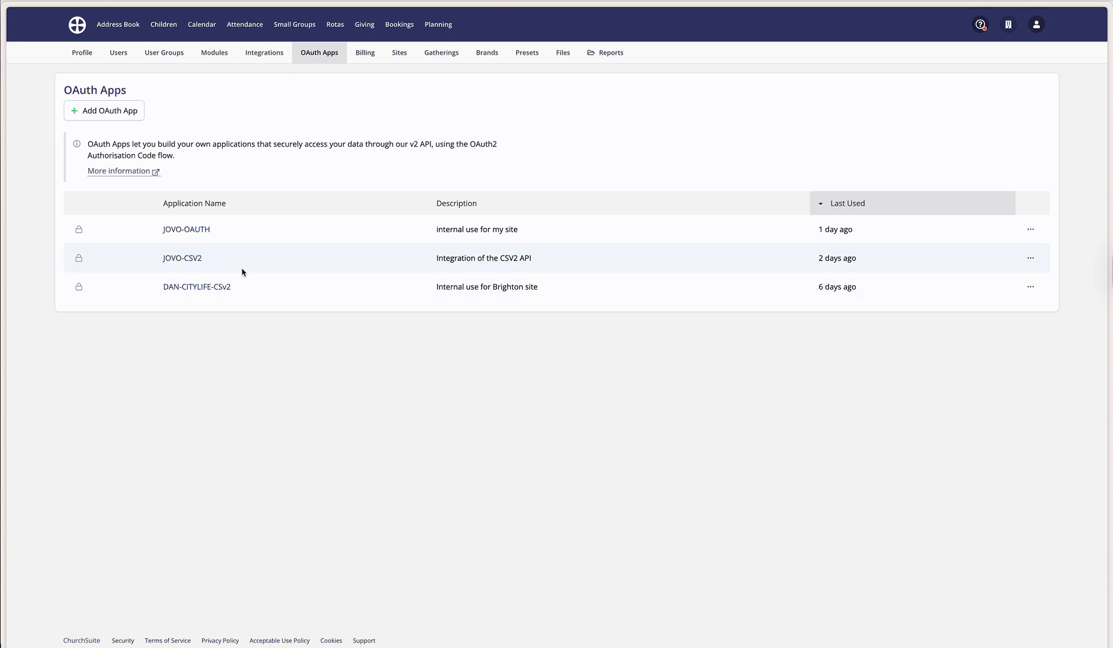
pyautogui.click(101, 114)
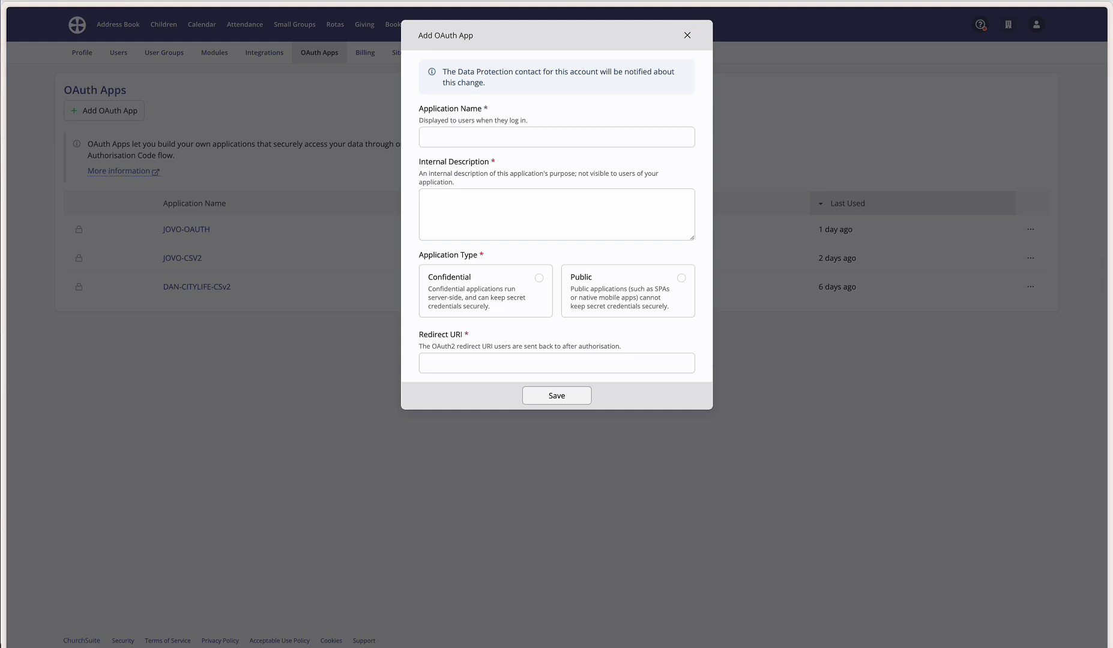
pyautogui.write('City-Life-OAuth-App')
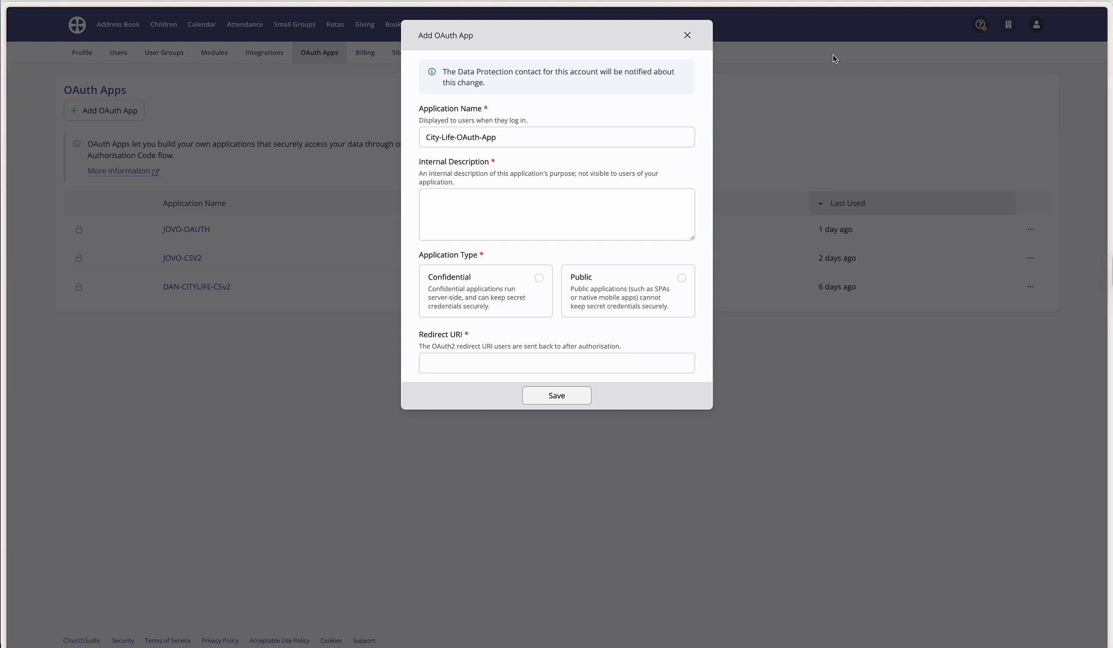
pyautogui.click(467, 203)
pyautogui.write('Internal use for all sites')
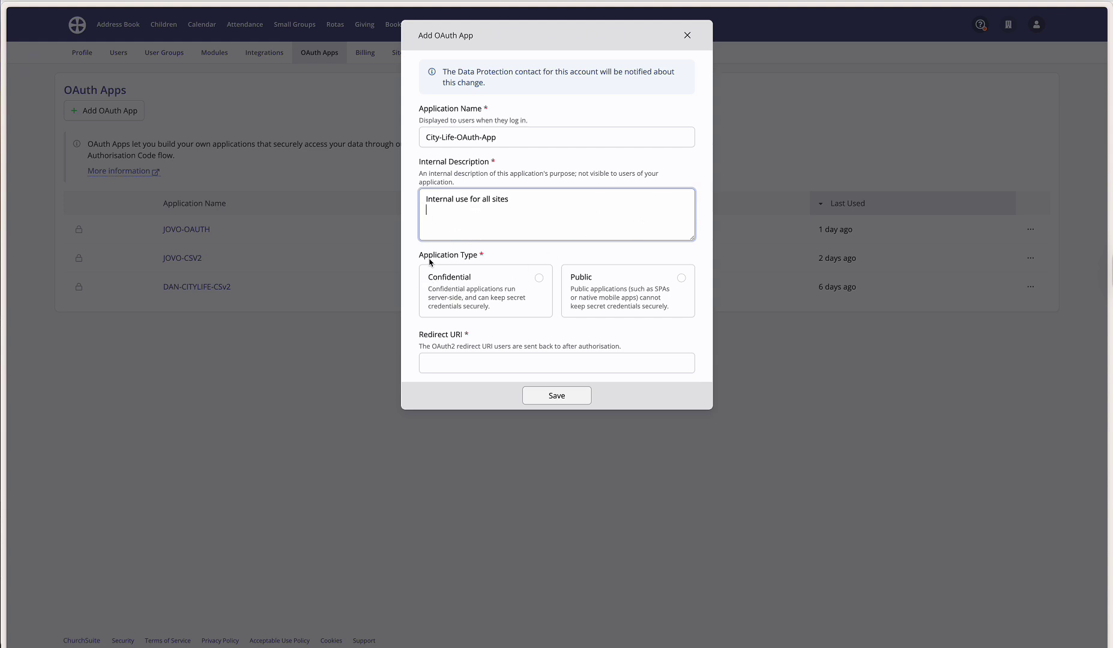
pyautogui.click(497, 283)
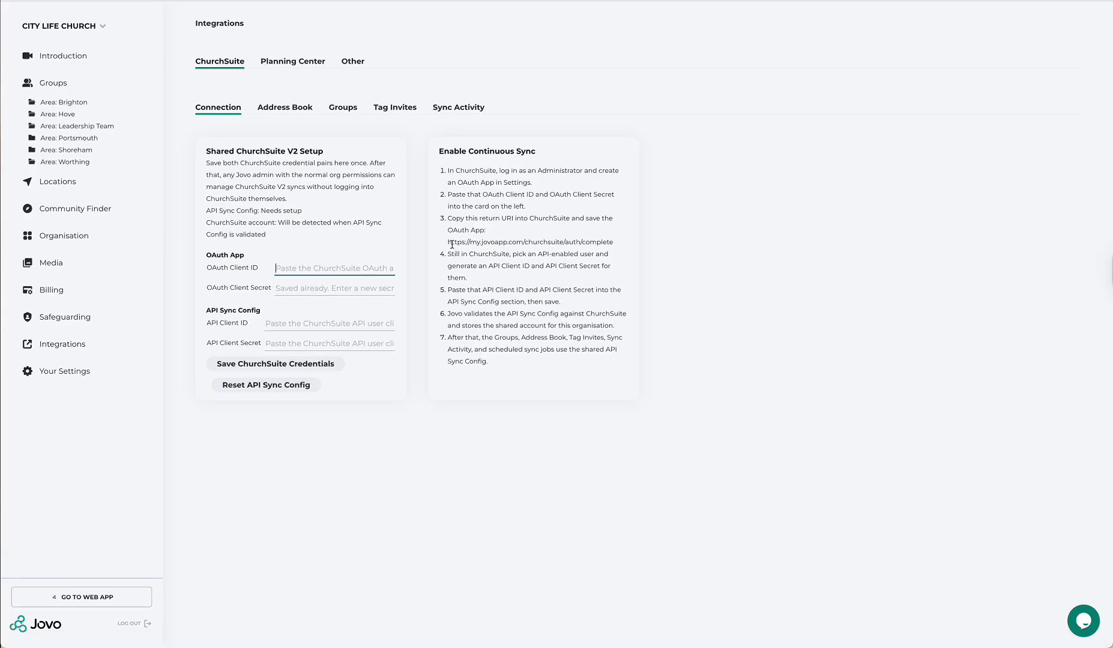
pyautogui.moveTo(449, 243); pyautogui.dragTo(615, 246)
pyautogui.hotkey('ctrl', 'c')
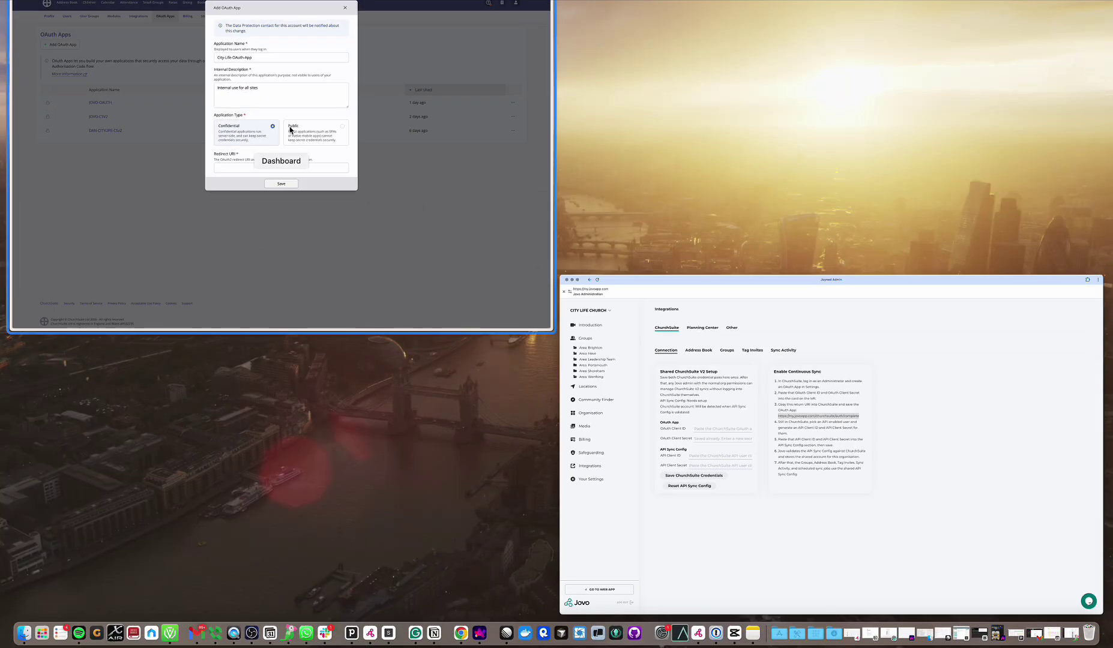
pyautogui.click(279, 162)
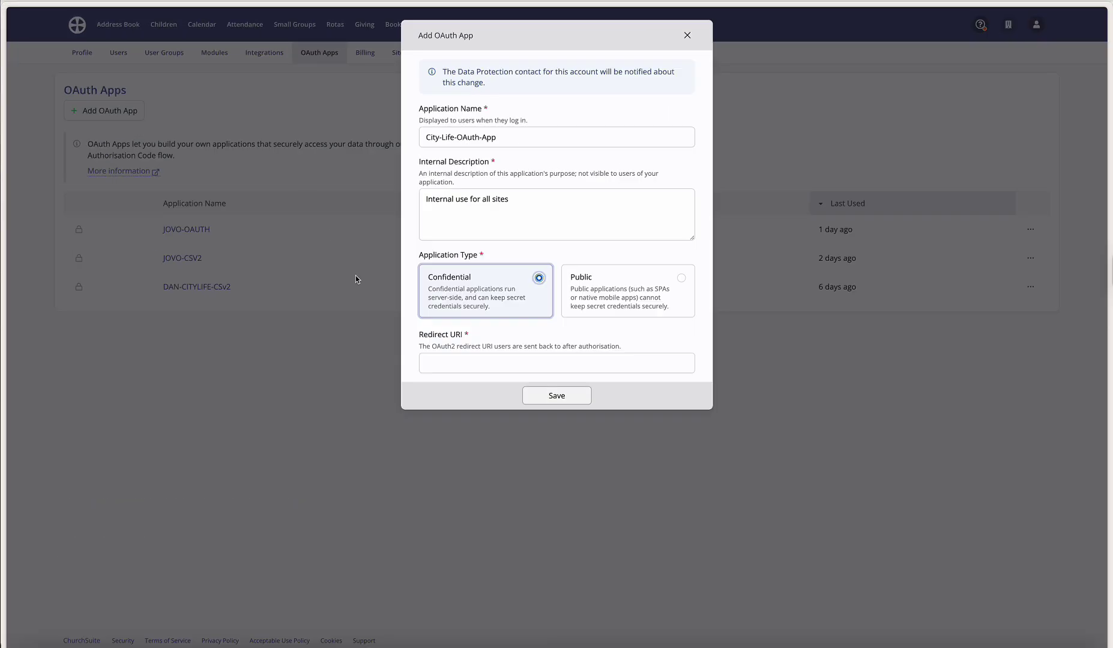
pyautogui.click(449, 359)
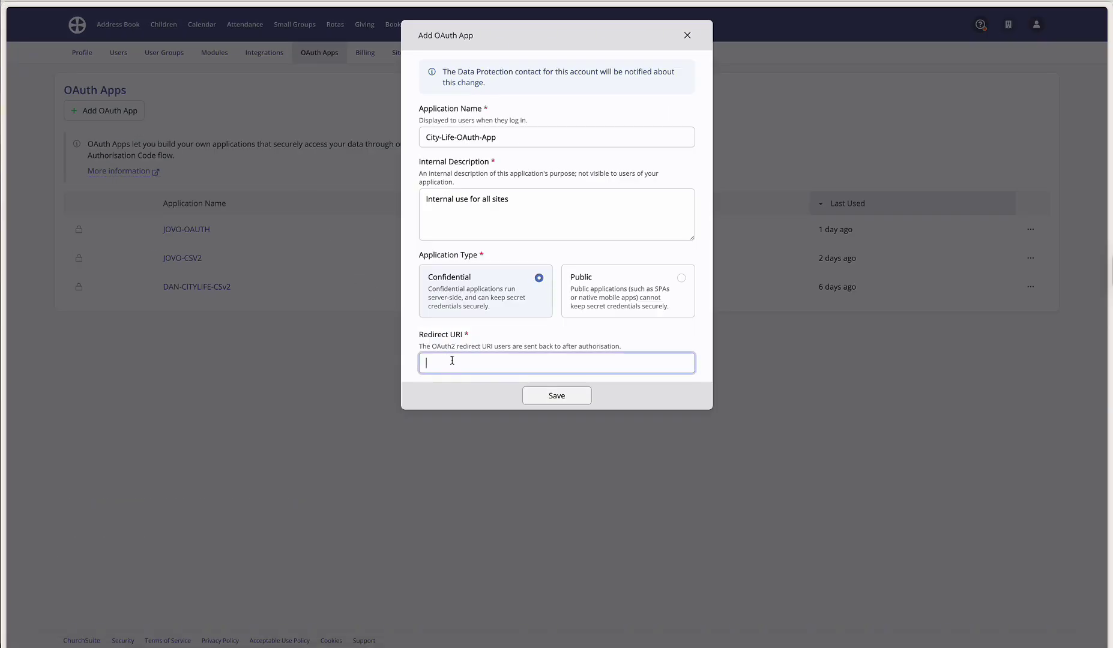
pyautogui.hotkey('ctrl', 'v')
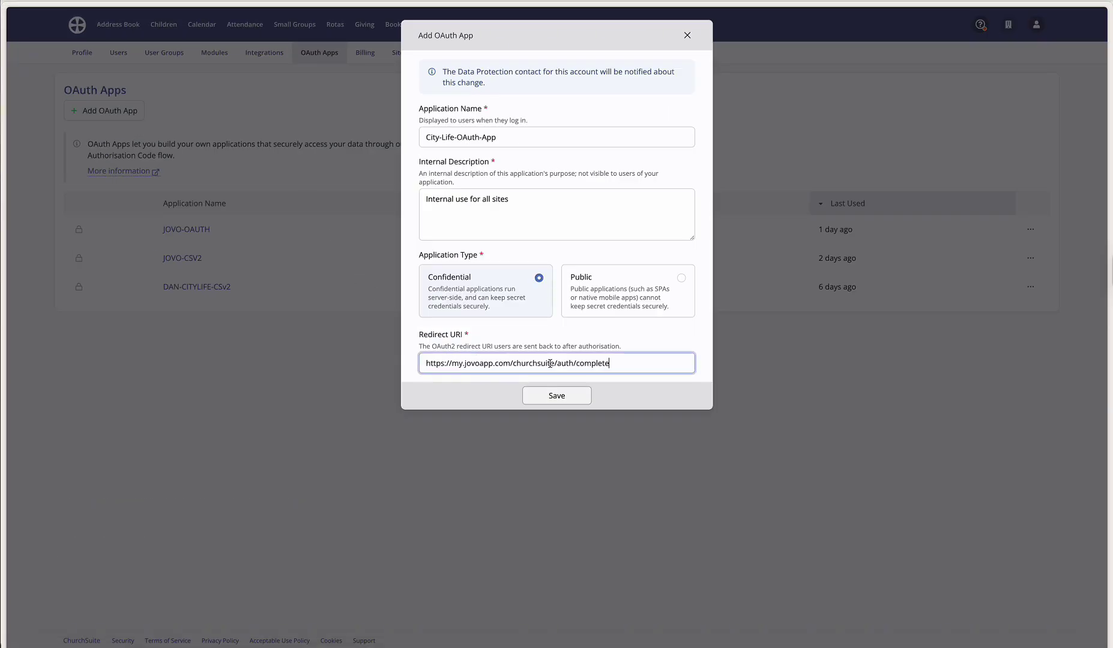
pyautogui.click(557, 395)
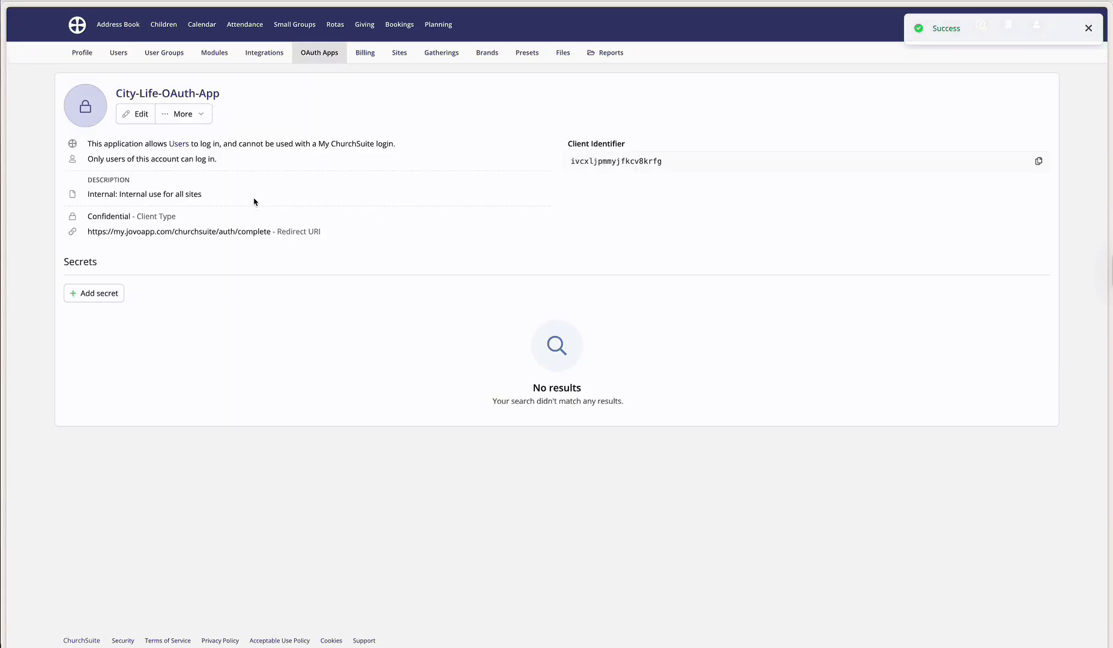
# Add a secret named "City Life Secret" to the OAuth app, confirming it with the account password
pyautogui.click(86, 298)
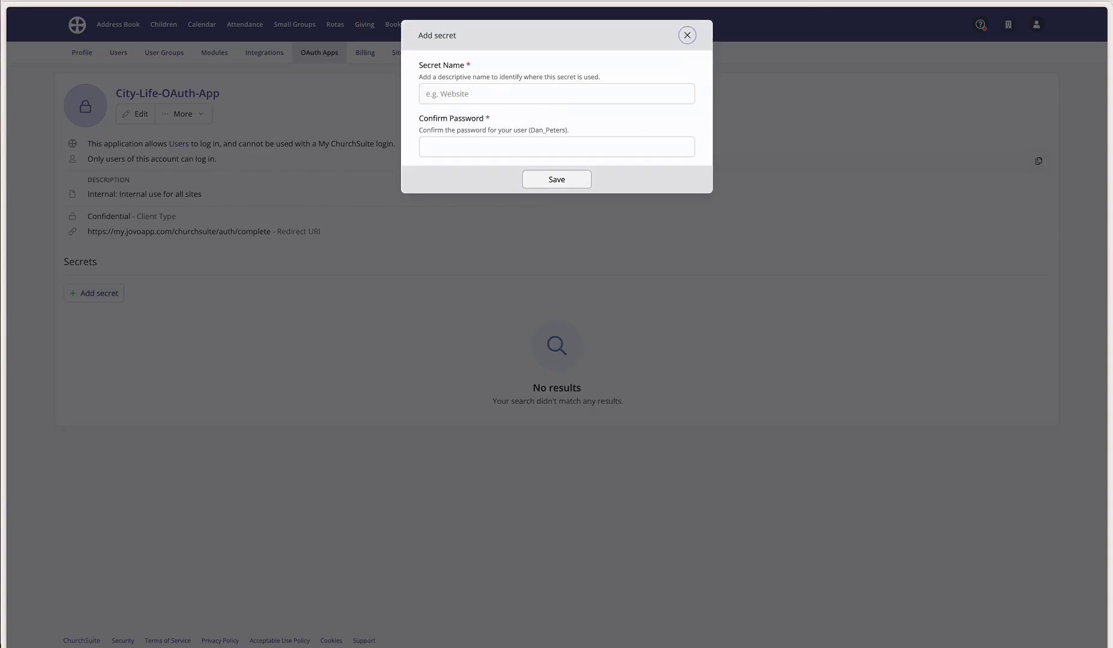
pyautogui.click(630, 103)
pyautogui.press('super+v')
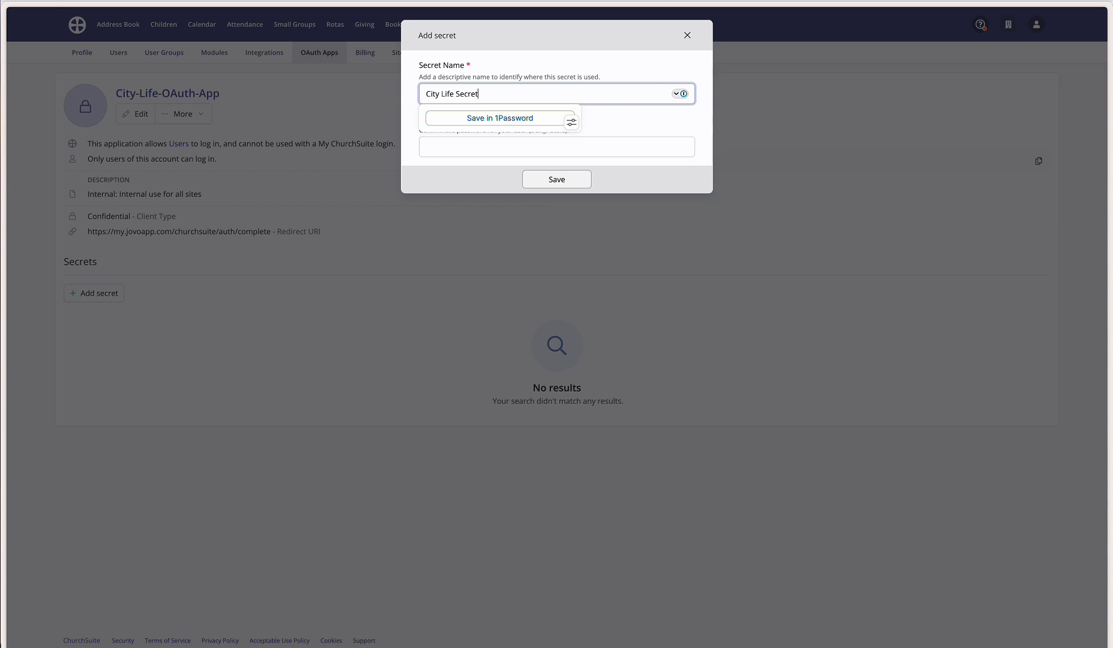
pyautogui.click(704, 126)
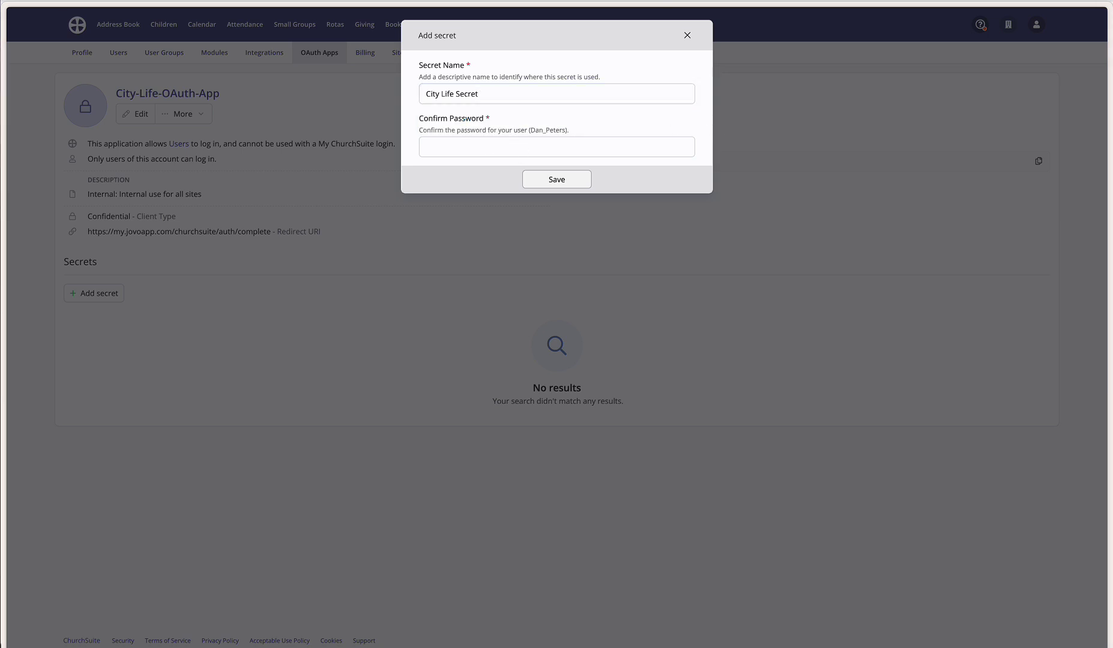
pyautogui.click(475, 144)
pyautogui.hotkey('ctrl', 'v')
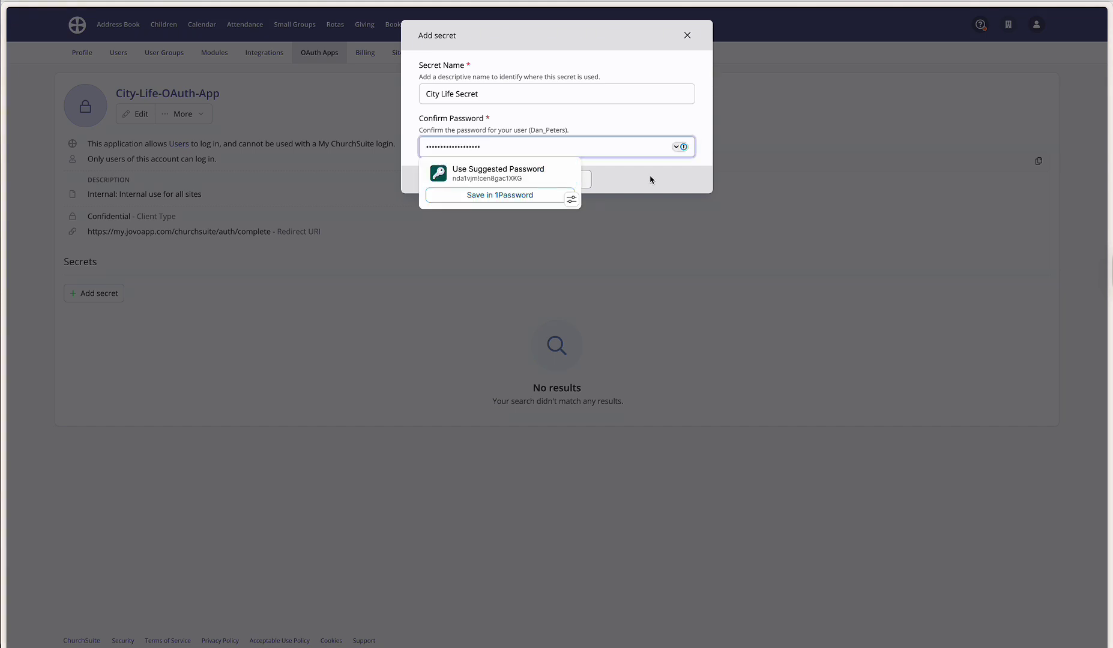
pyautogui.click(651, 179)
pyautogui.click(557, 179)
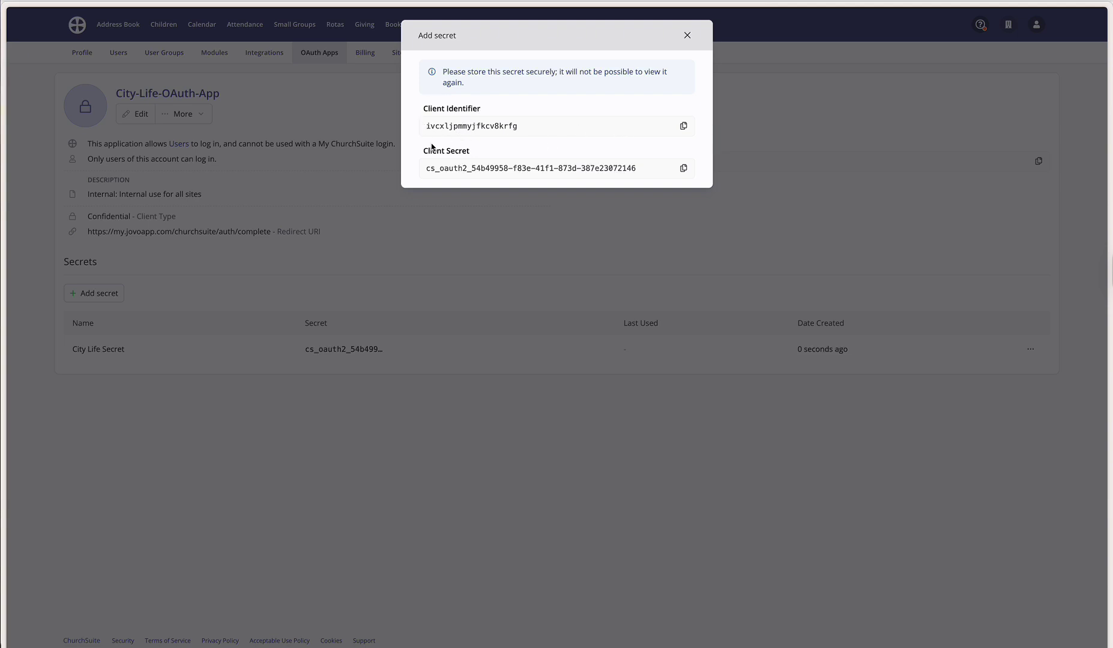
# Copy the OAuth app's client identifier into the OAuth Client ID field of Jovo's ChurchSuite connection setup
pyautogui.click(683, 126)
pyautogui.click(388, 1)
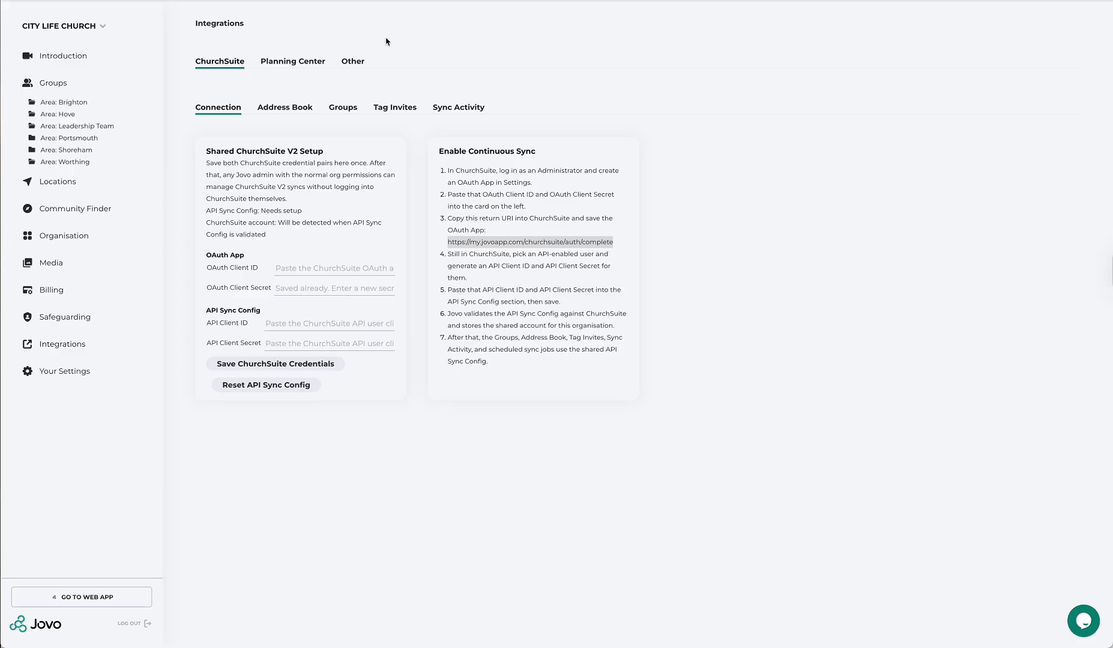
pyautogui.click(290, 271)
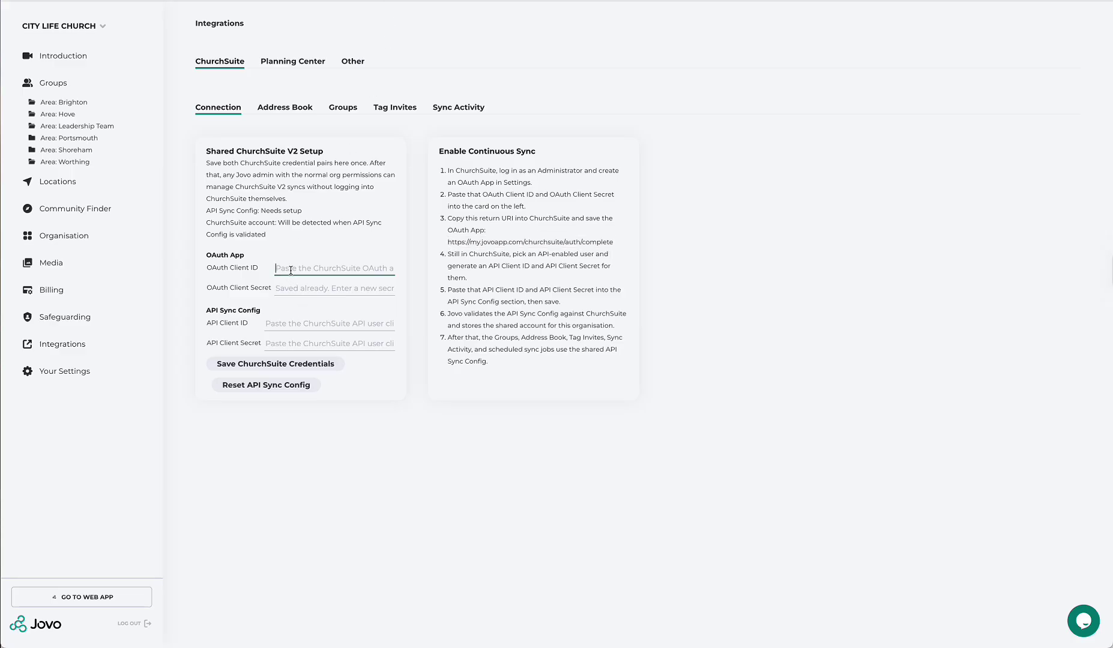
pyautogui.hotkey('ctrl', 'v')
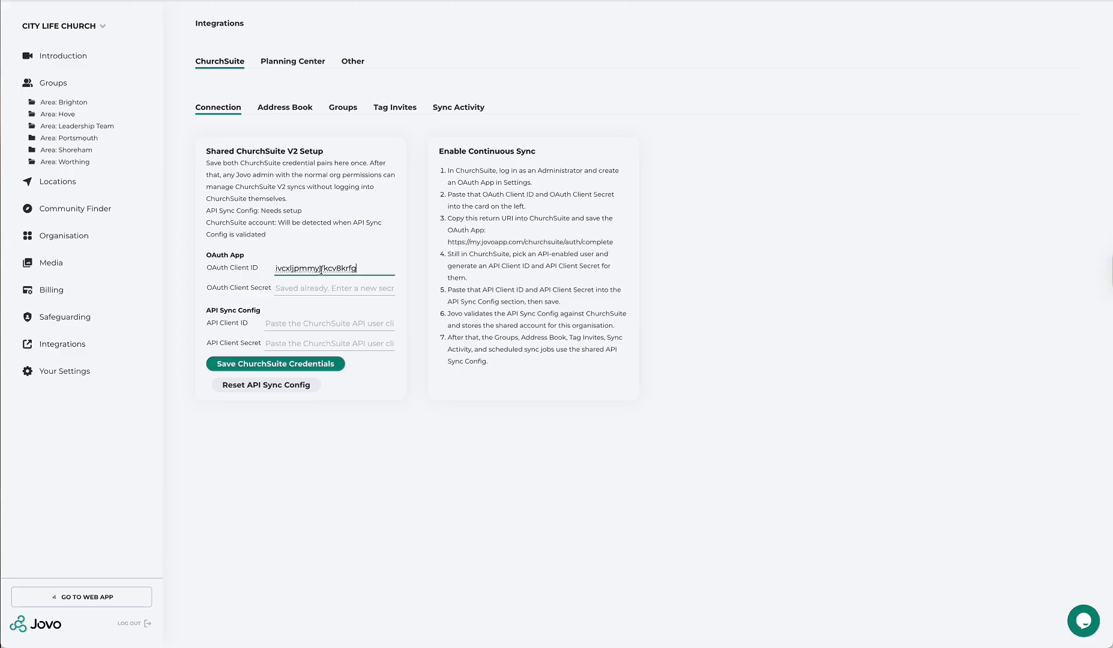
# Copy the OAuth app's client secret from ChurchSuite into Jovo's OAuth Client Secret field
pyautogui.hotkey('ctrl', 'Up')
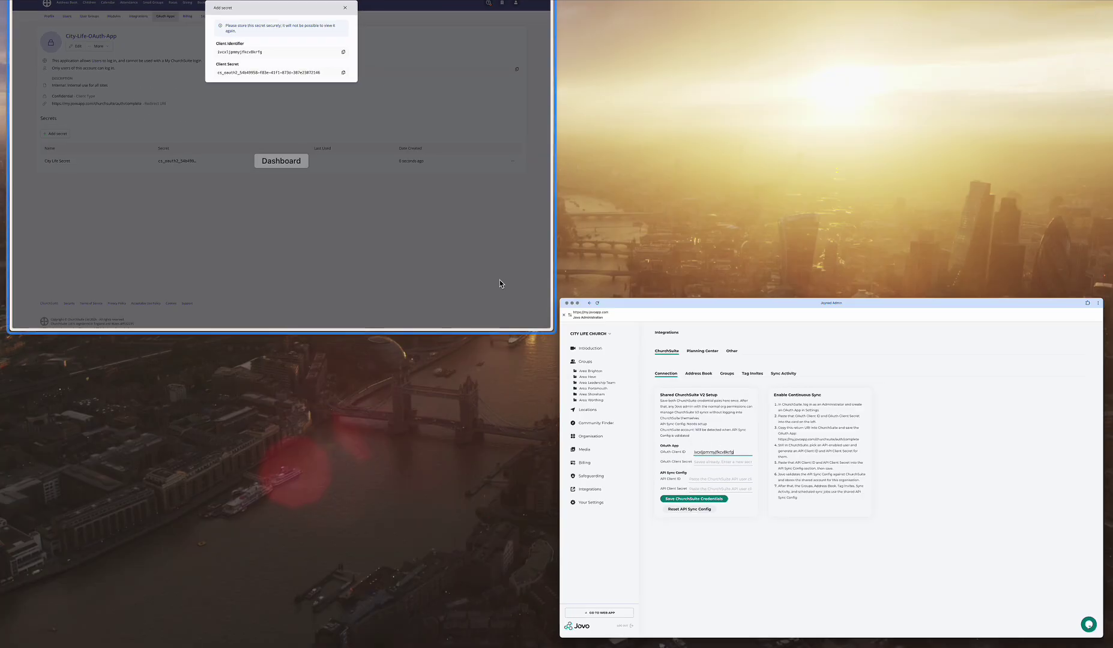
pyautogui.click(499, 280)
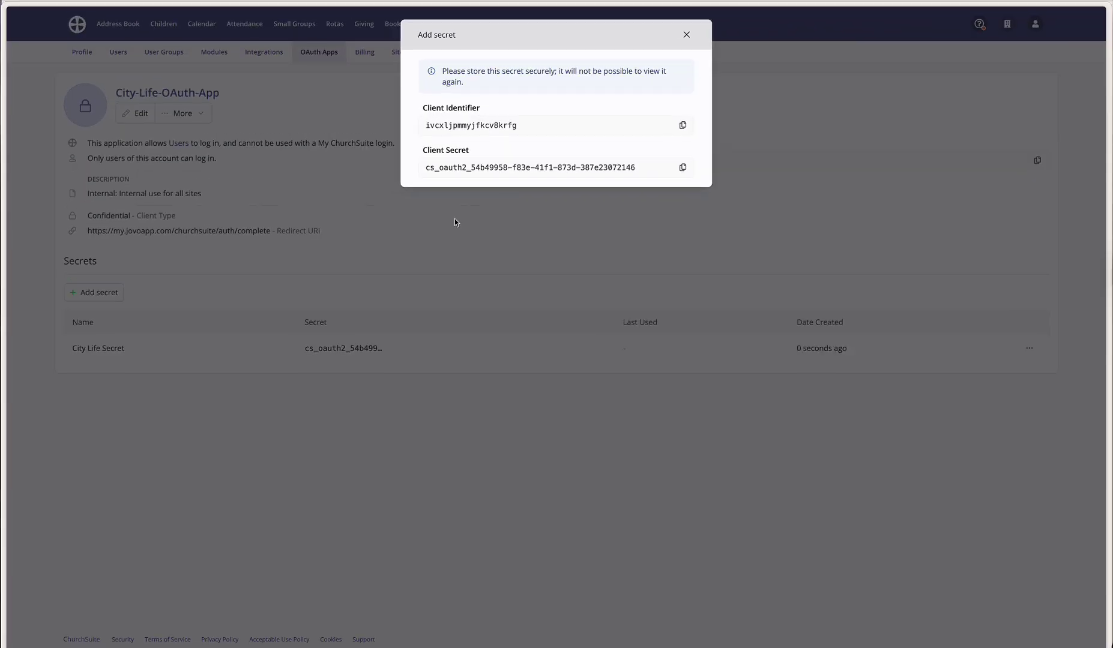
pyautogui.click(683, 168)
pyautogui.hotkey('ctrl', 'Up')
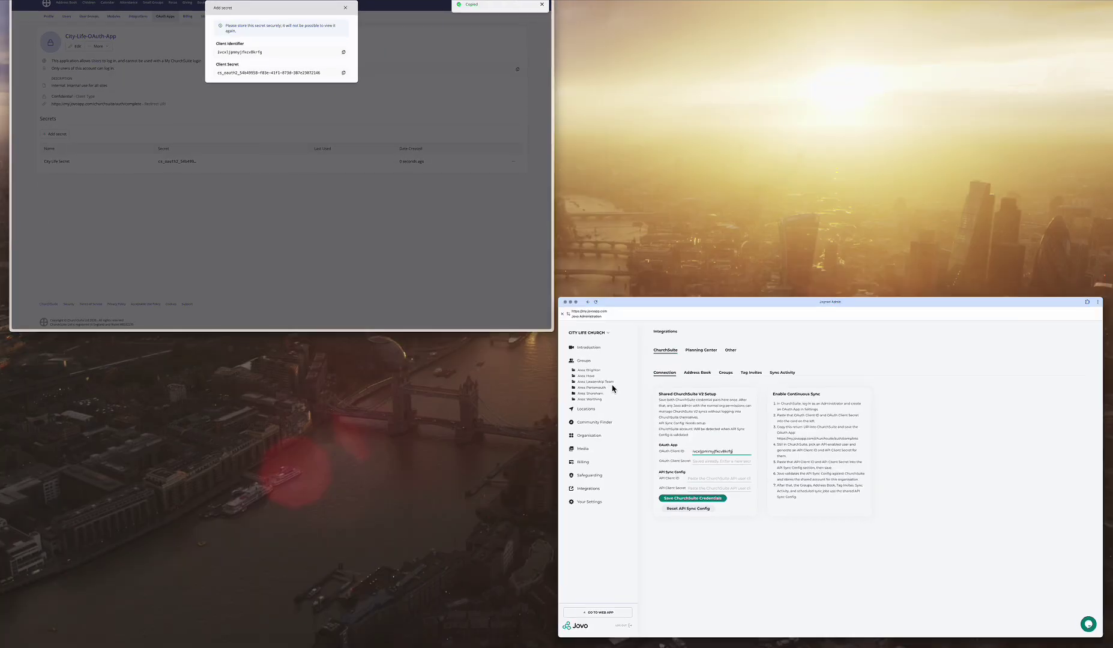
pyautogui.click(611, 387)
pyautogui.click(296, 285)
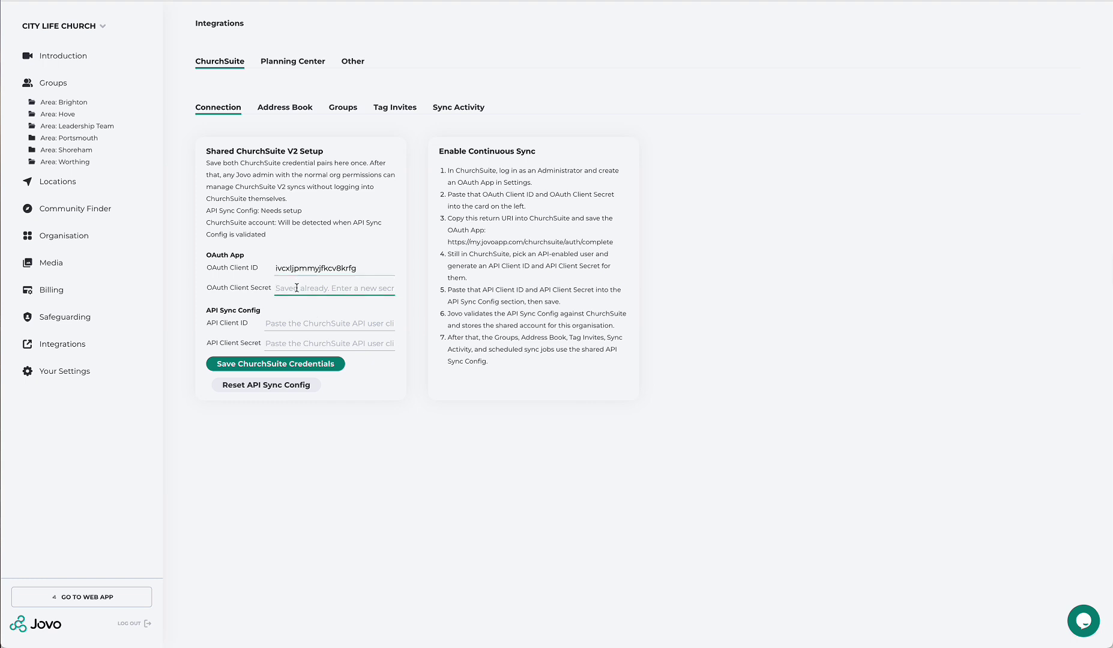
pyautogui.press('super+v')
pyautogui.click(720, 293)
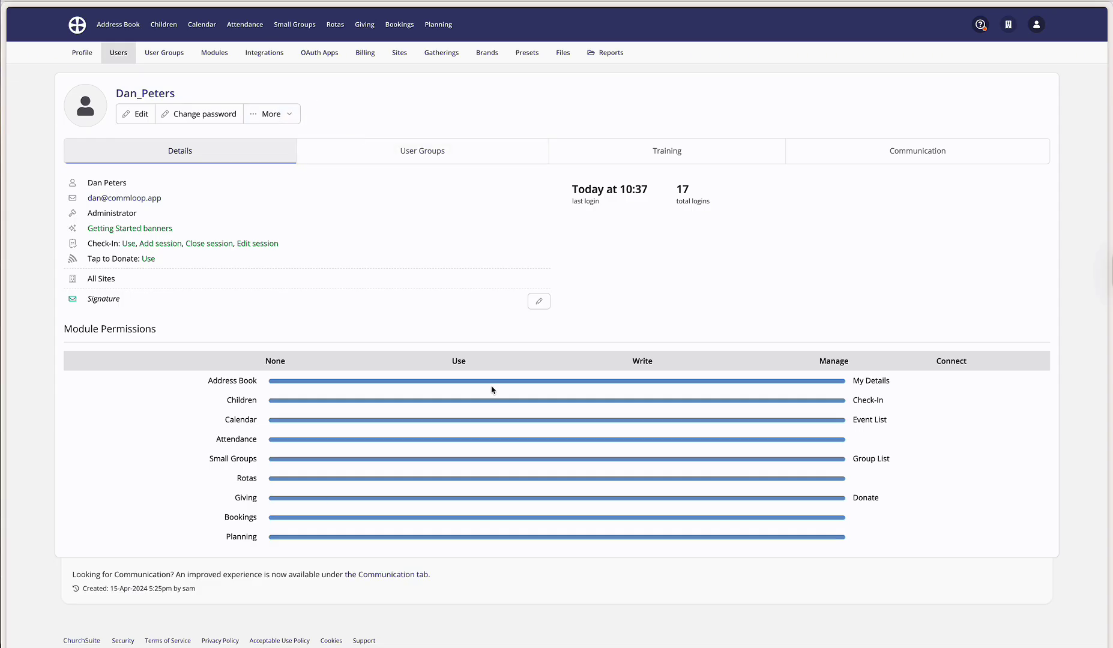
# Enable API access for the administrator user in ChurchSuite, confirming the change as absolutely sure
pyautogui.click(292, 117)
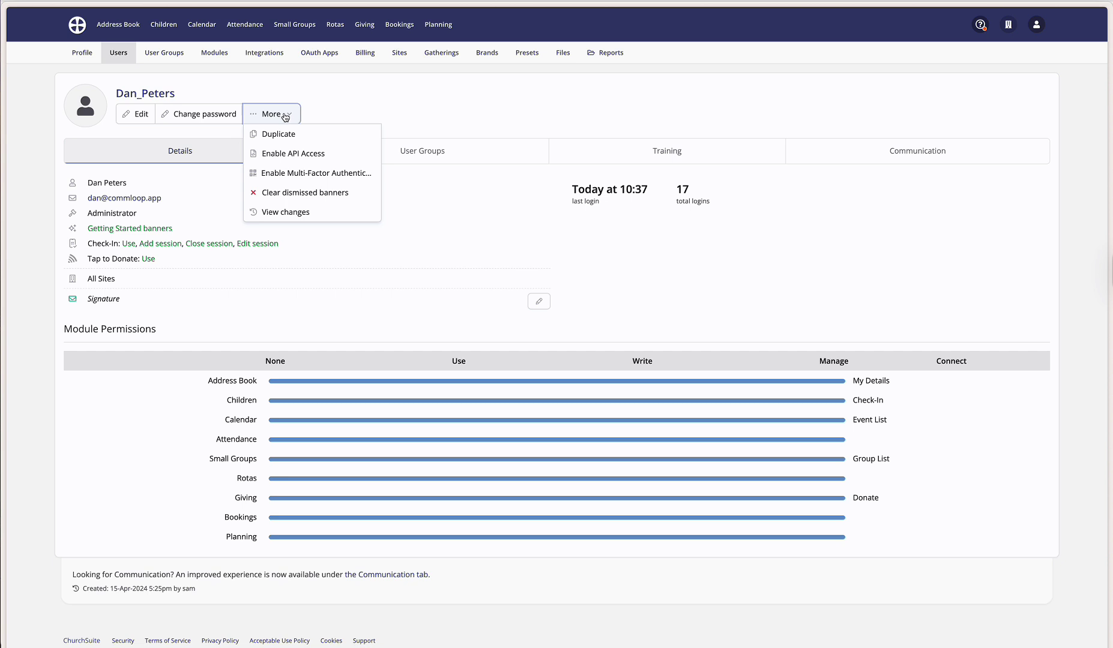
pyautogui.click(270, 154)
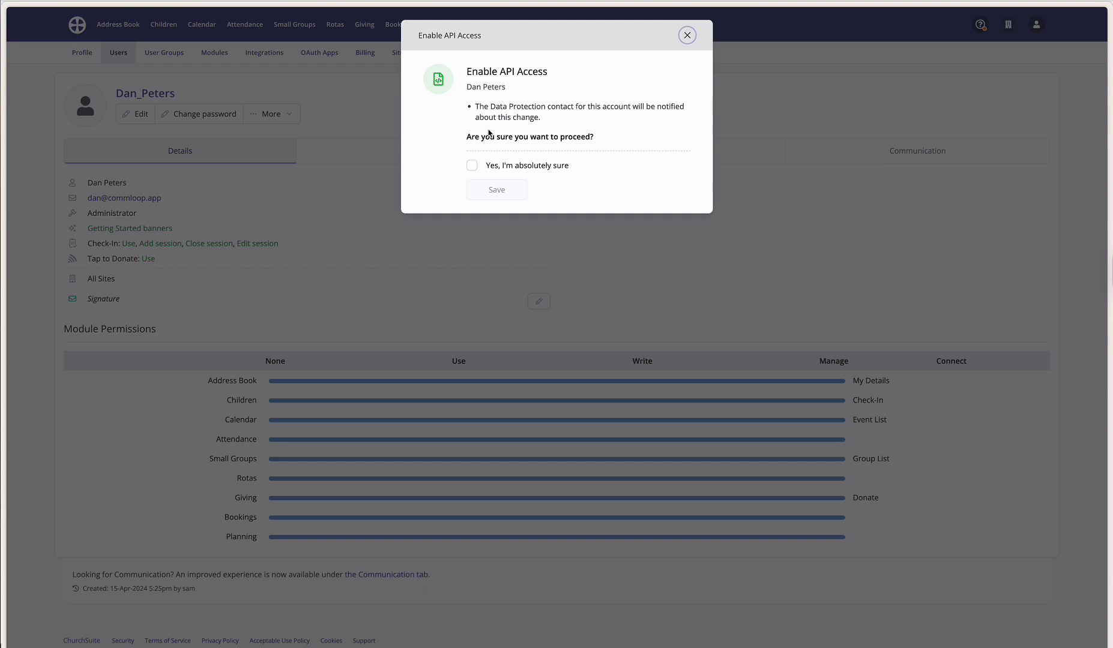
pyautogui.click(472, 166)
pyautogui.click(491, 191)
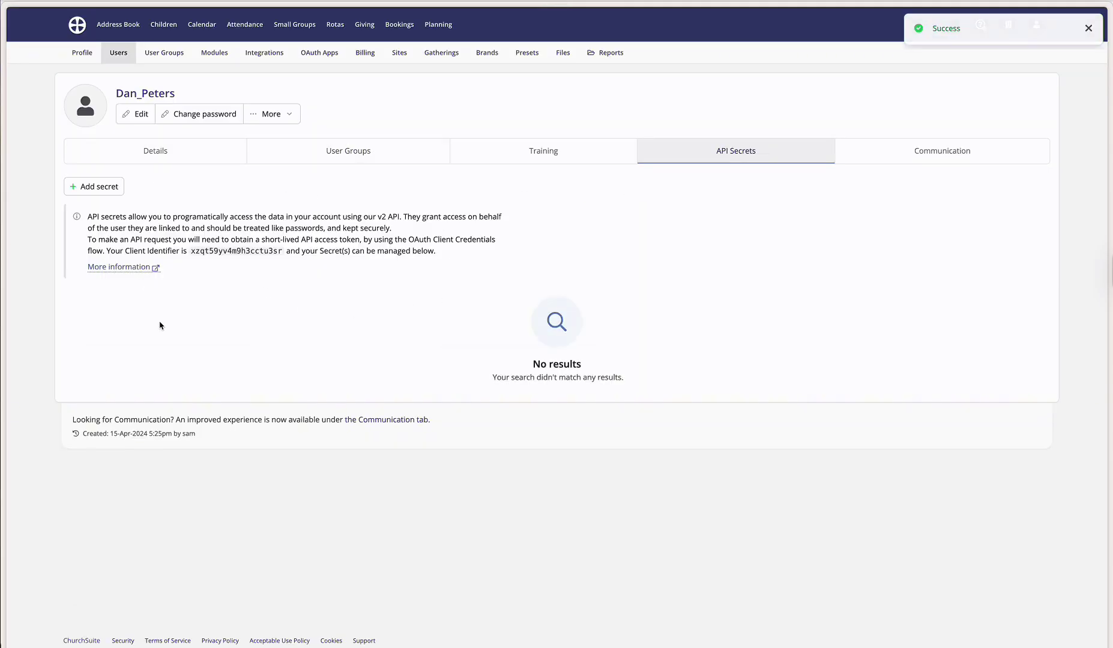
# Add an API secret named City-Life-API-Secret to the administrator user, confirming it with the account password
pyautogui.click(85, 189)
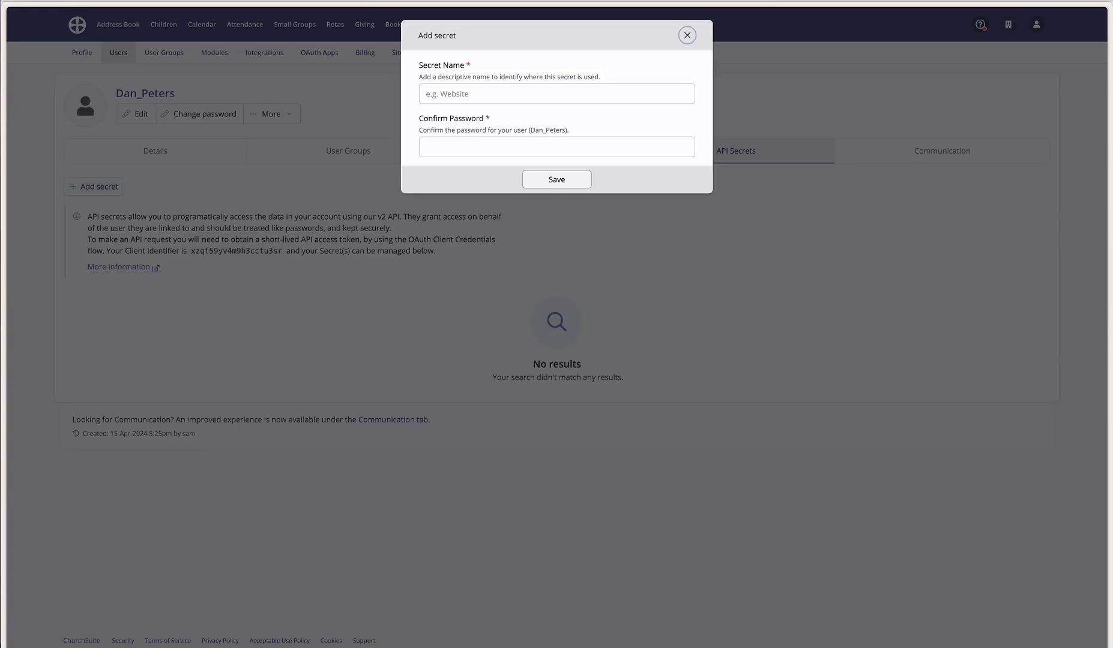
pyautogui.click(556, 93)
pyautogui.click(442, 93)
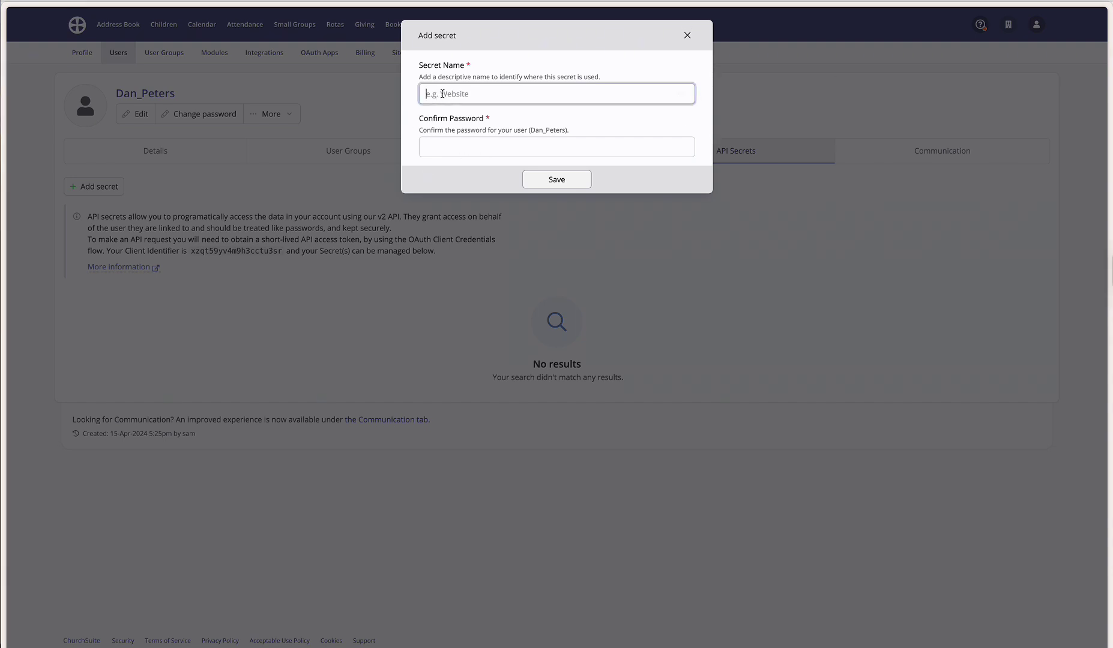
pyautogui.hotkey('ctrl', 'v')
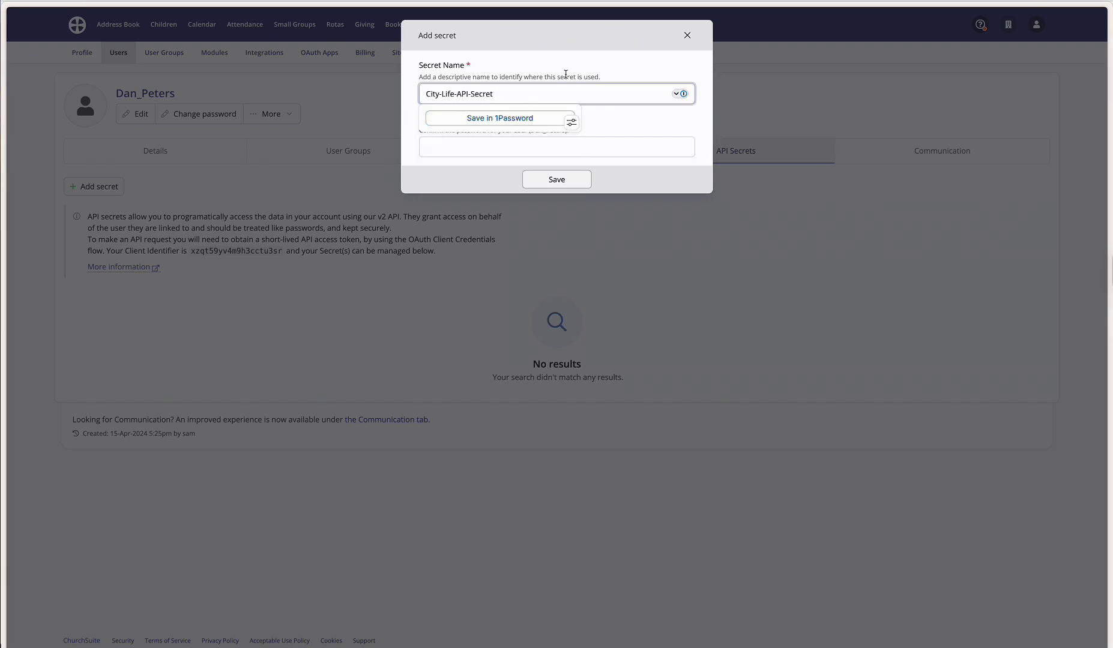
pyautogui.click(573, 57)
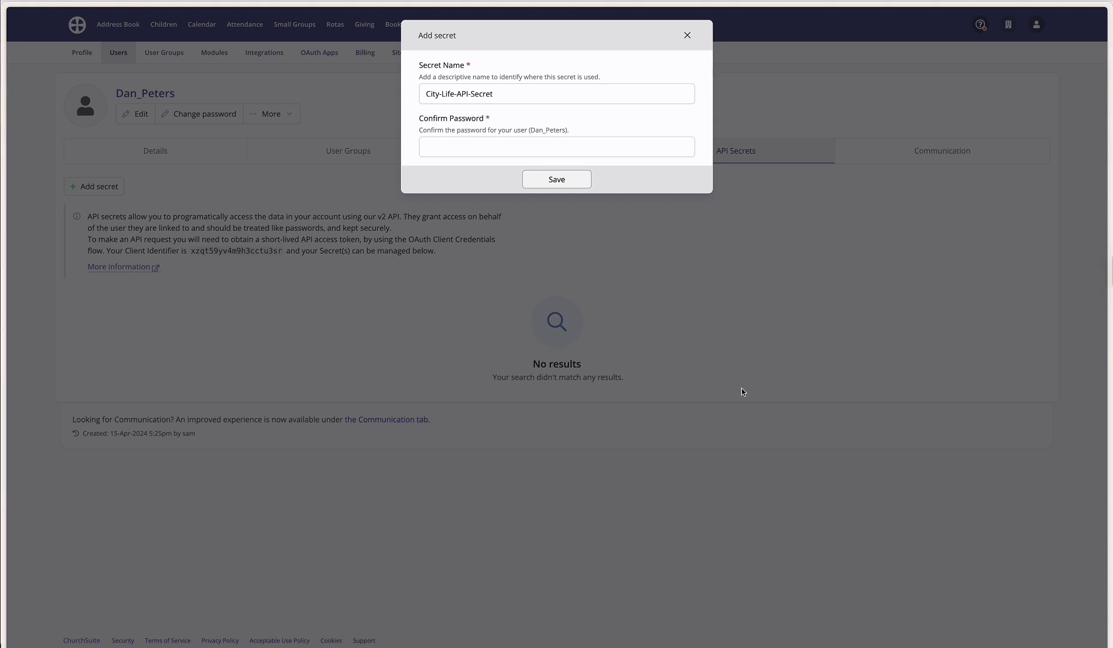
pyautogui.click(441, 146)
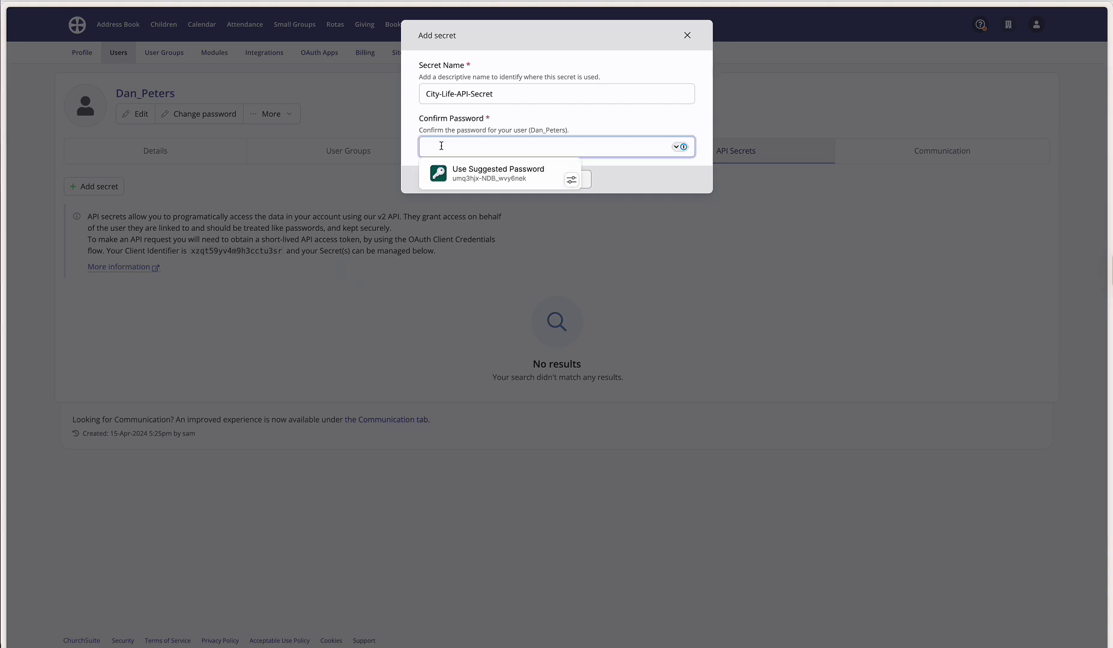
pyautogui.hotkey('ctrl', 'v')
pyautogui.click(606, 121)
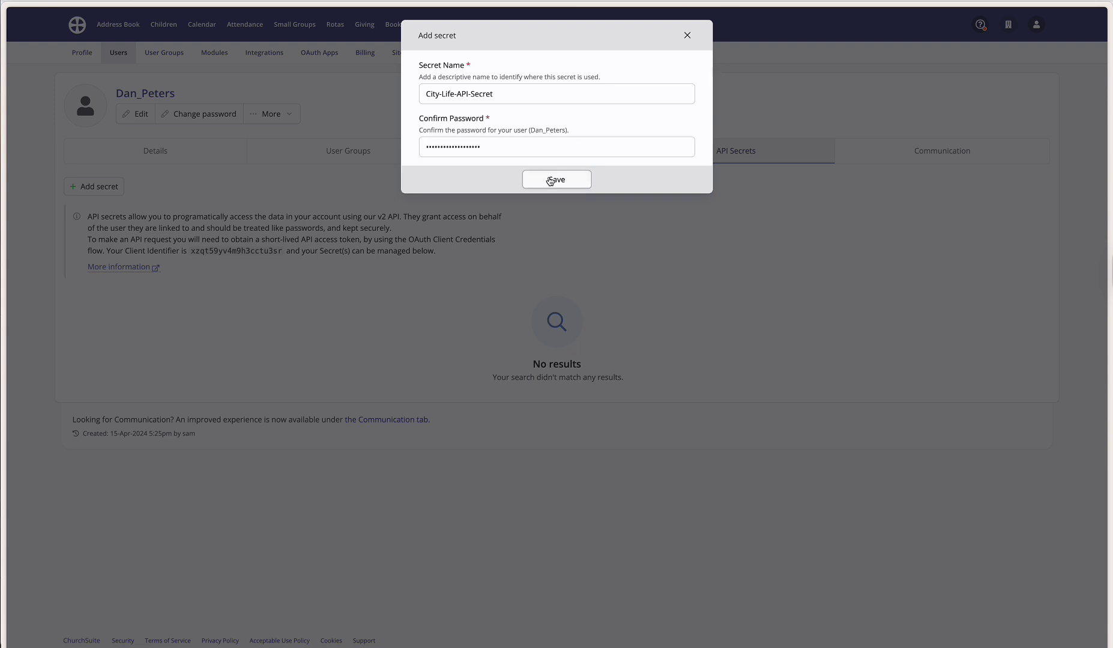
pyautogui.click(555, 179)
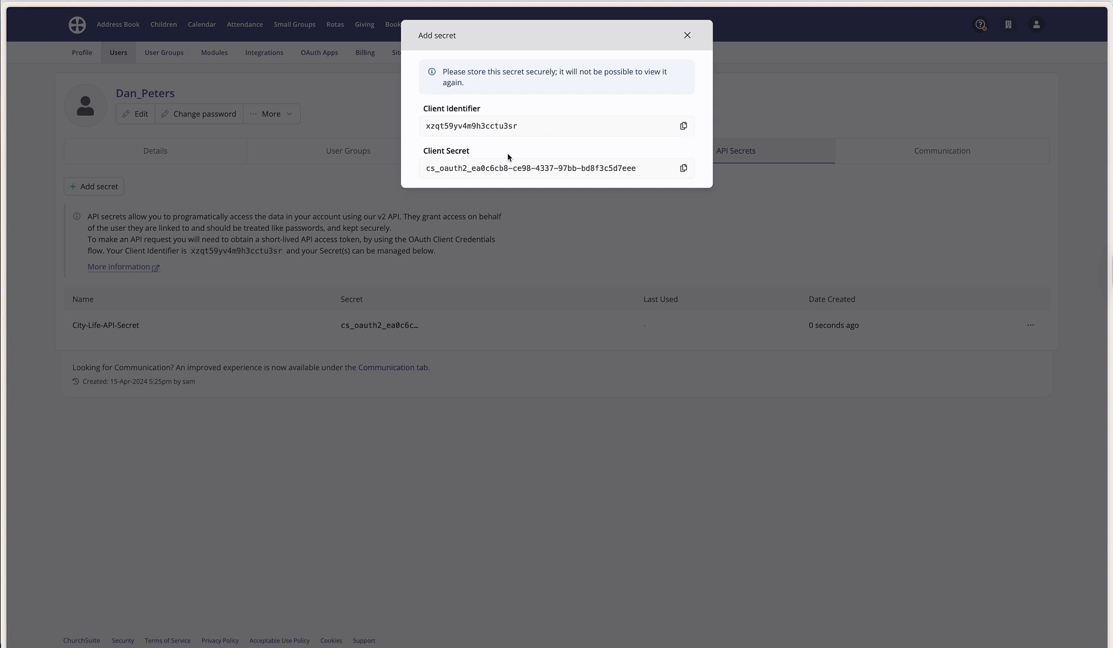
# Copy the user's API client identifier into the API Client ID field of Jovo's API Sync Config
pyautogui.click(683, 126)
pyautogui.hotkey('ctrl', 'Tab')
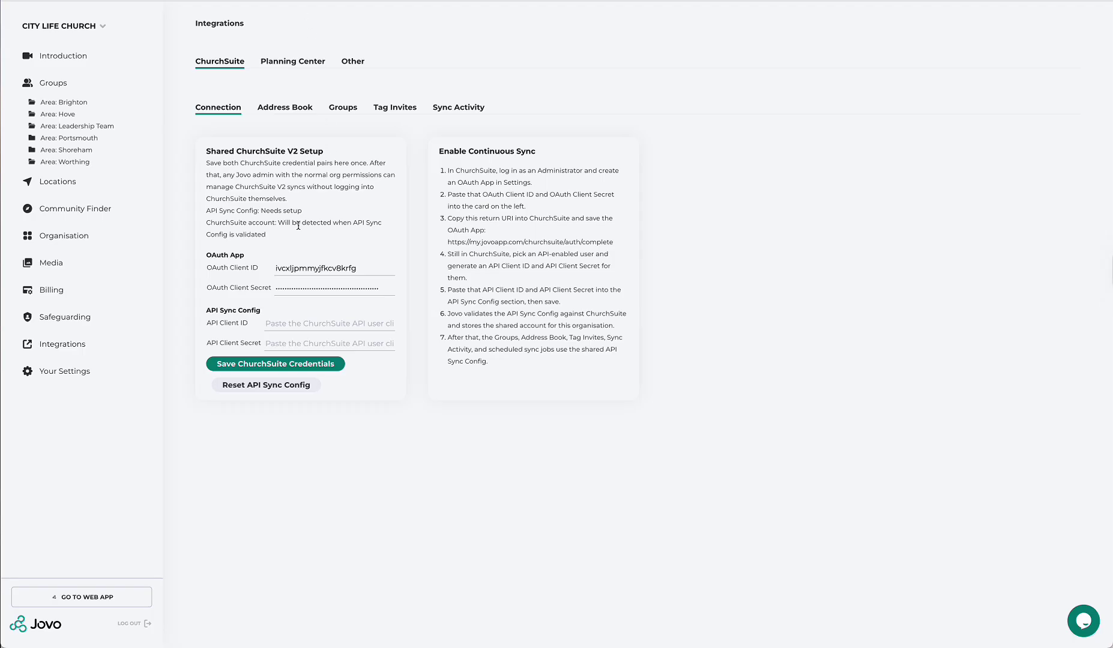
pyautogui.click(278, 320)
pyautogui.hotkey('ctrl', 'v')
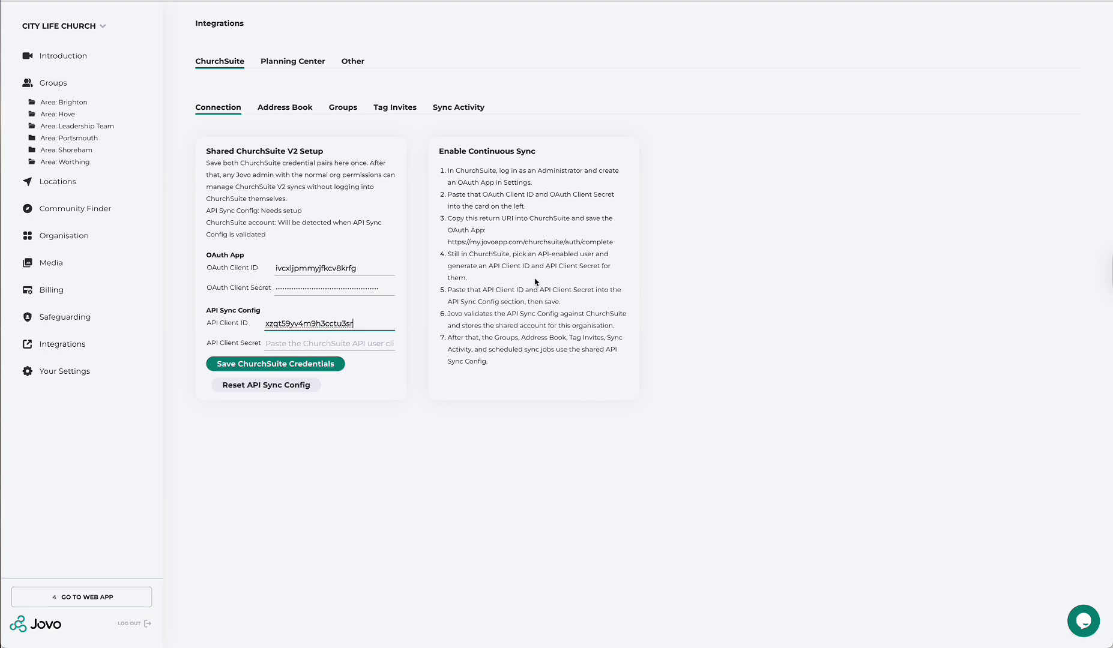
# Copy the user's API client secret from ChurchSuite into Jovo's API Client Secret field and save the ChurchSuite credentials
pyautogui.hotkey('ctrl', 'Up')
pyautogui.click(502, 236)
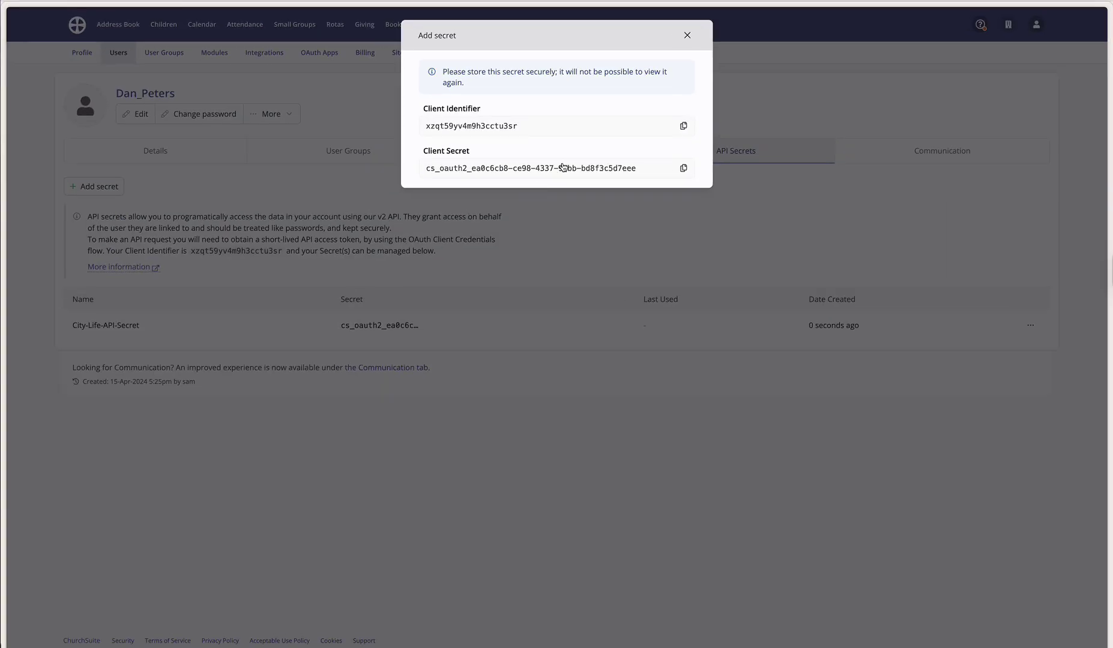
pyautogui.click(683, 169)
pyautogui.click(571, 2)
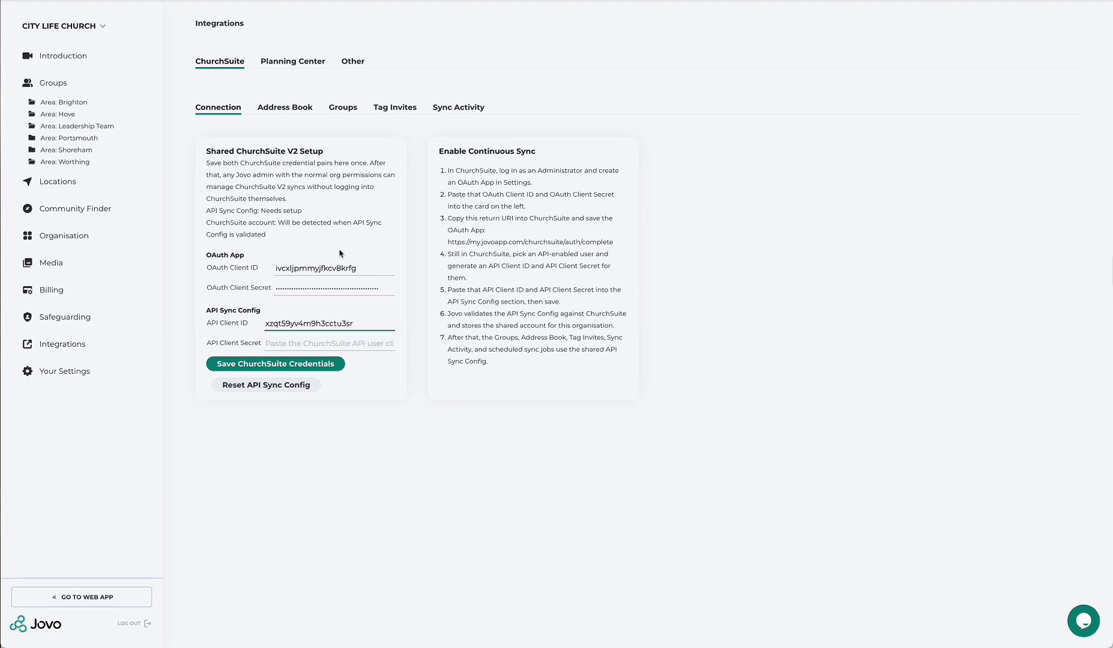
pyautogui.click(289, 342)
pyautogui.hotkey('ctrl', 'v')
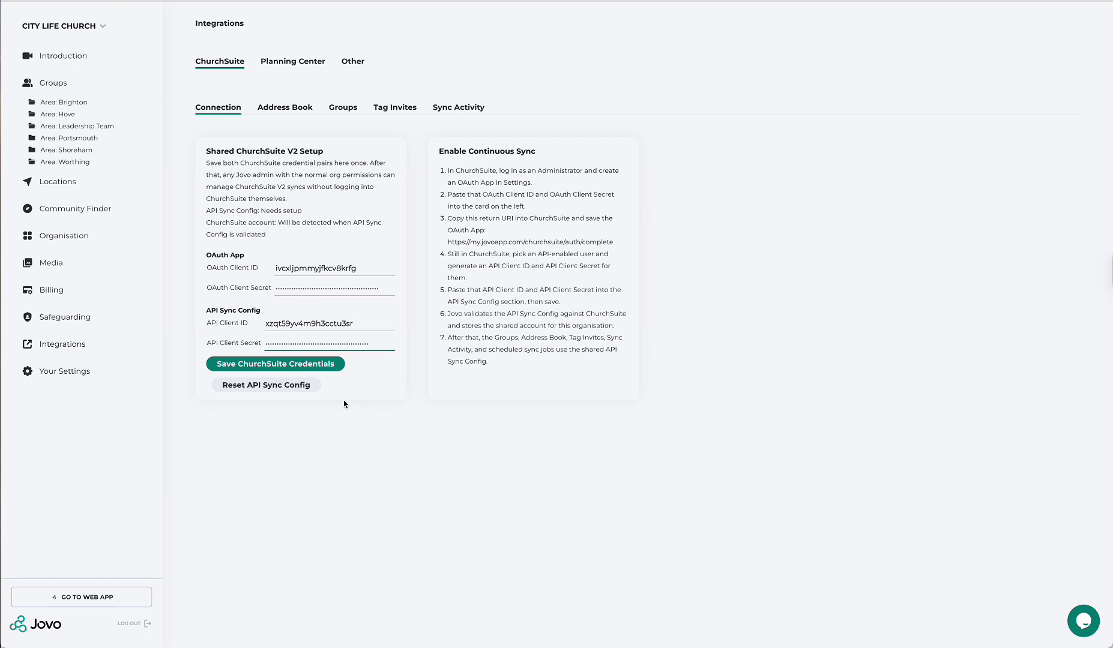
pyautogui.click(364, 400)
pyautogui.click(238, 365)
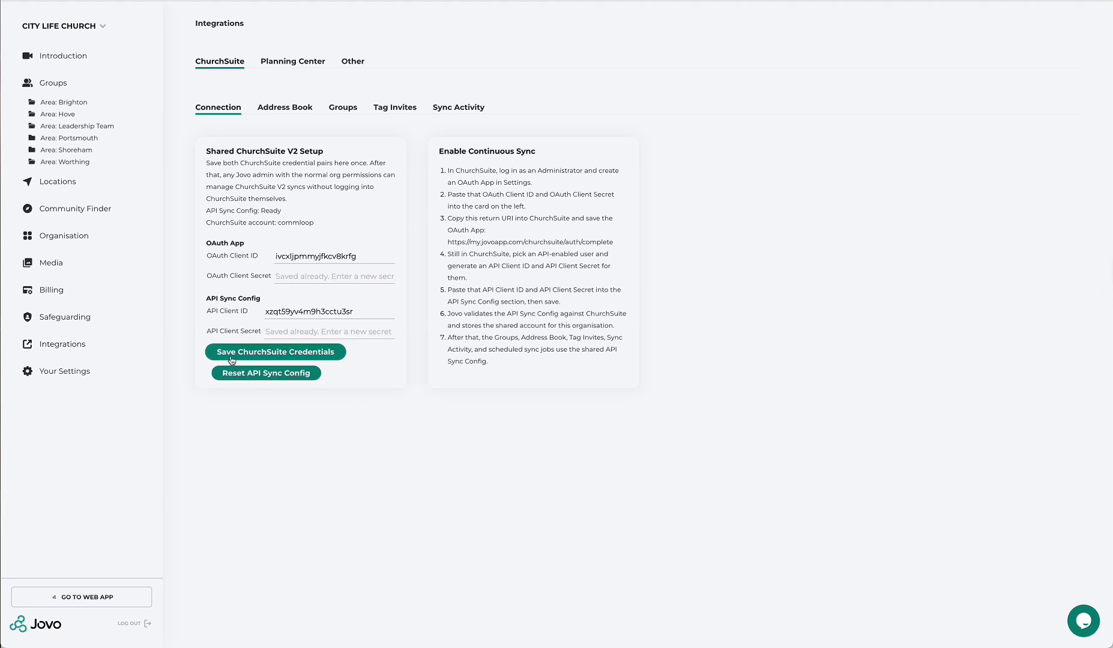